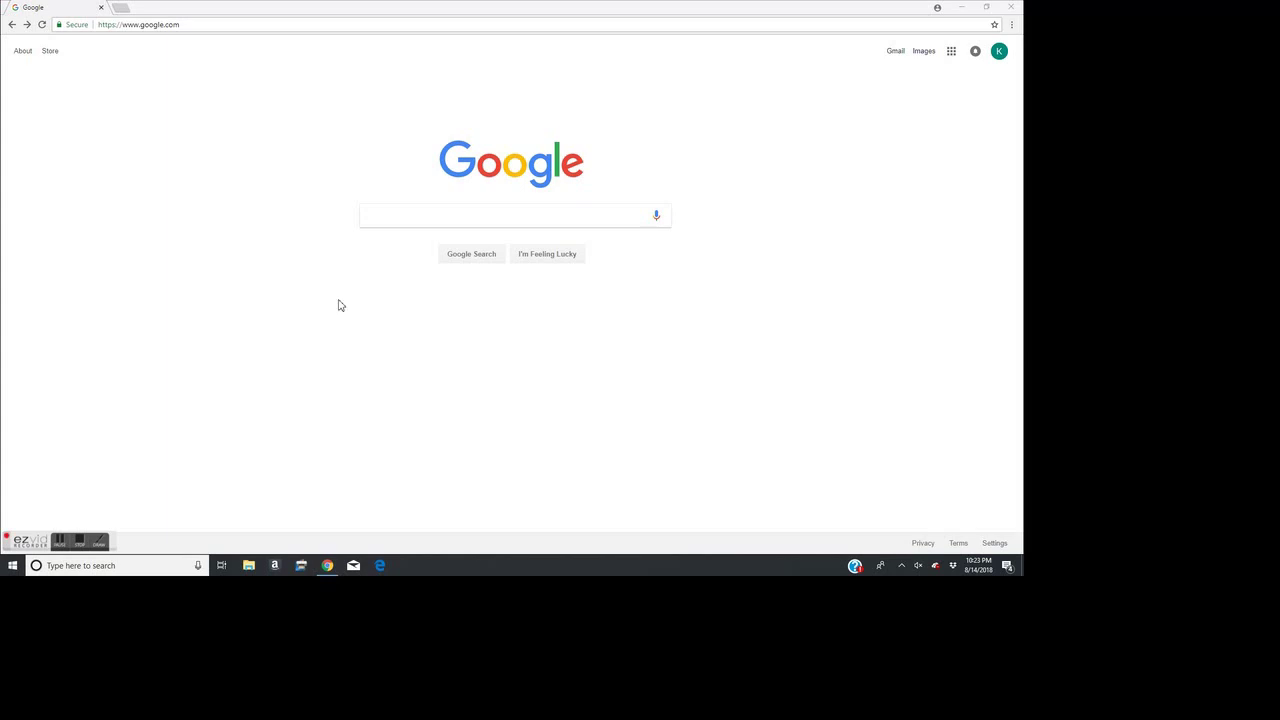
Search Google for "nowamom sale" and open the NOWAMOM Kids Consignment Sale result.
click(514, 266)
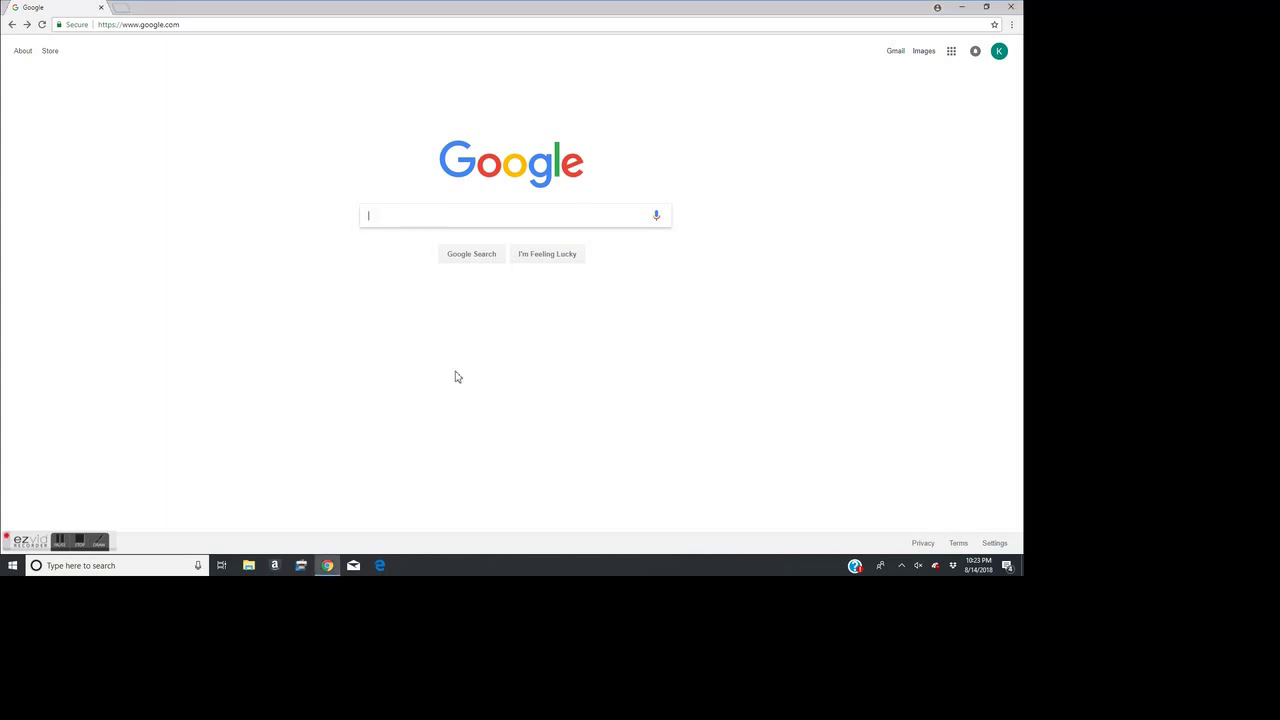
text(now)
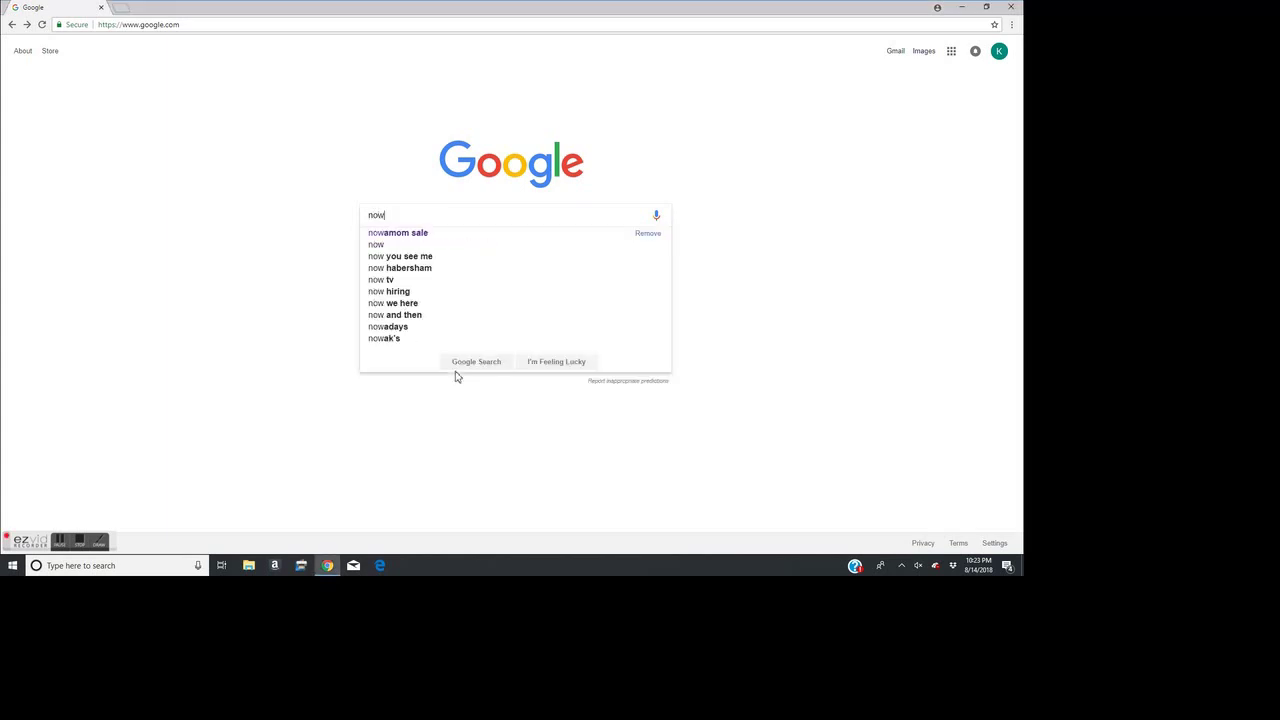
key(Down)
key(Return)
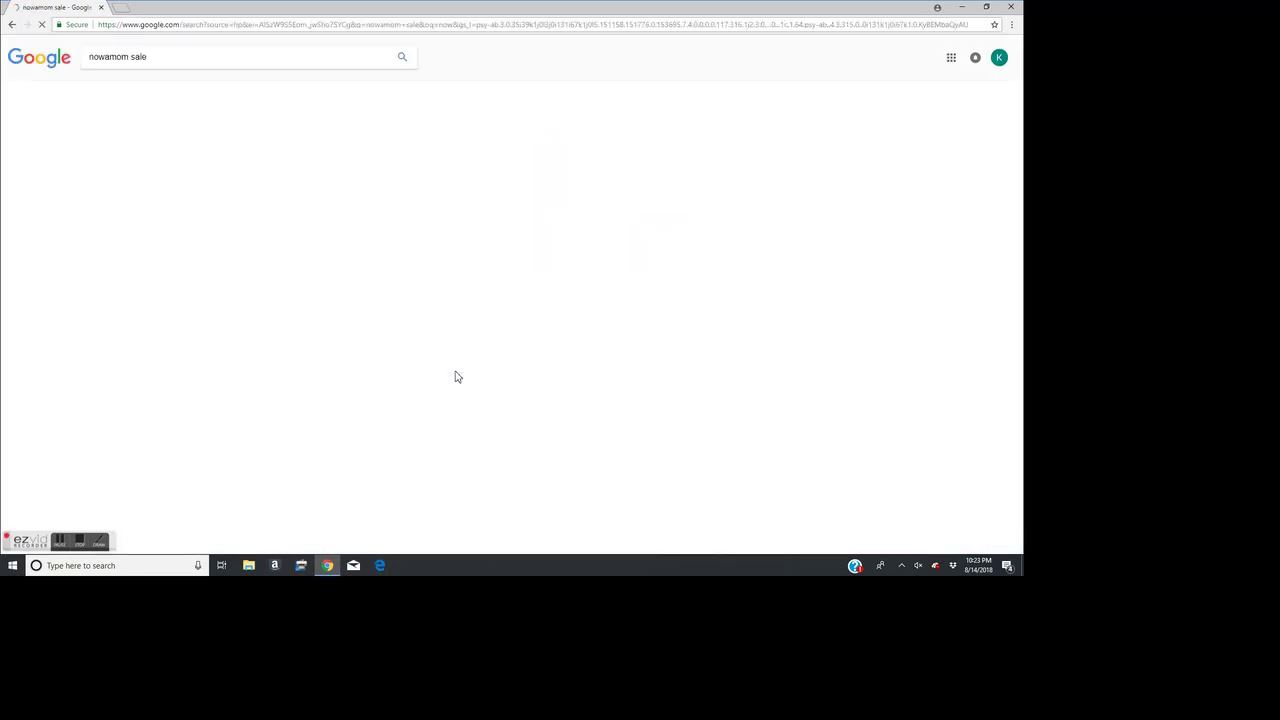
click(255, 188)
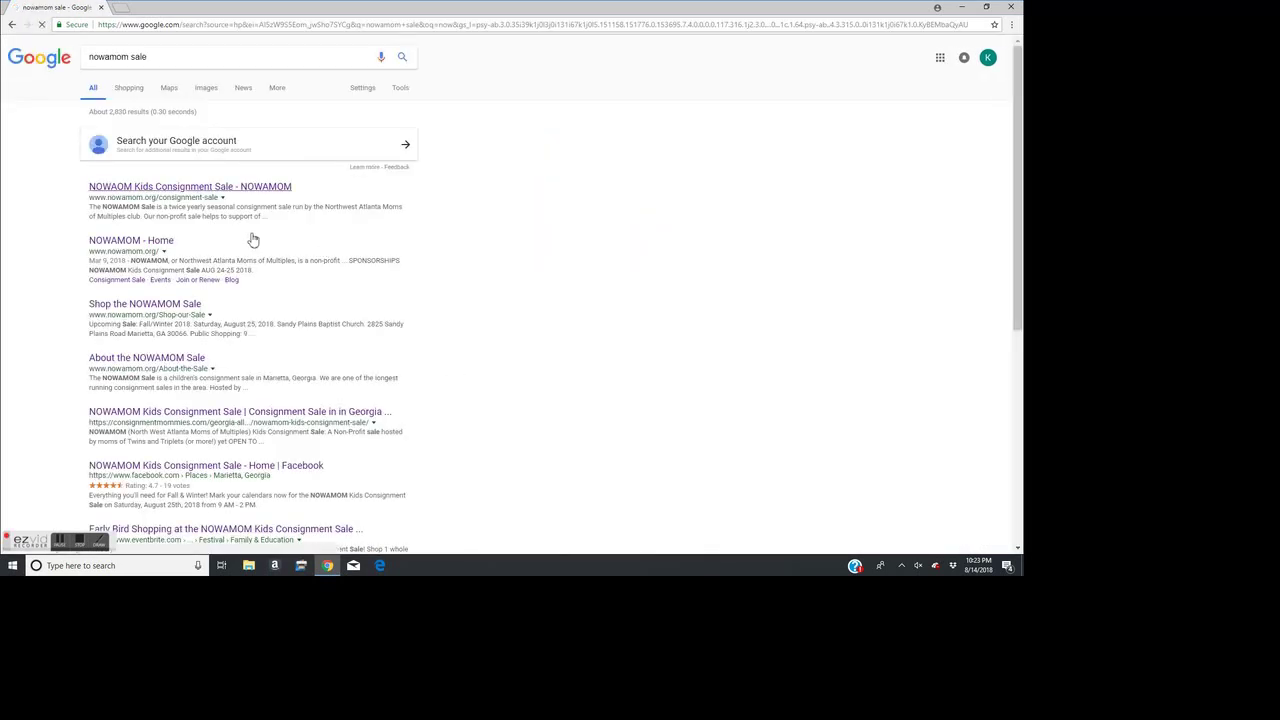
Log in to the myCSA User Portal with the saved credentials and open the page for transferring inventory to a sale.
click(904, 256)
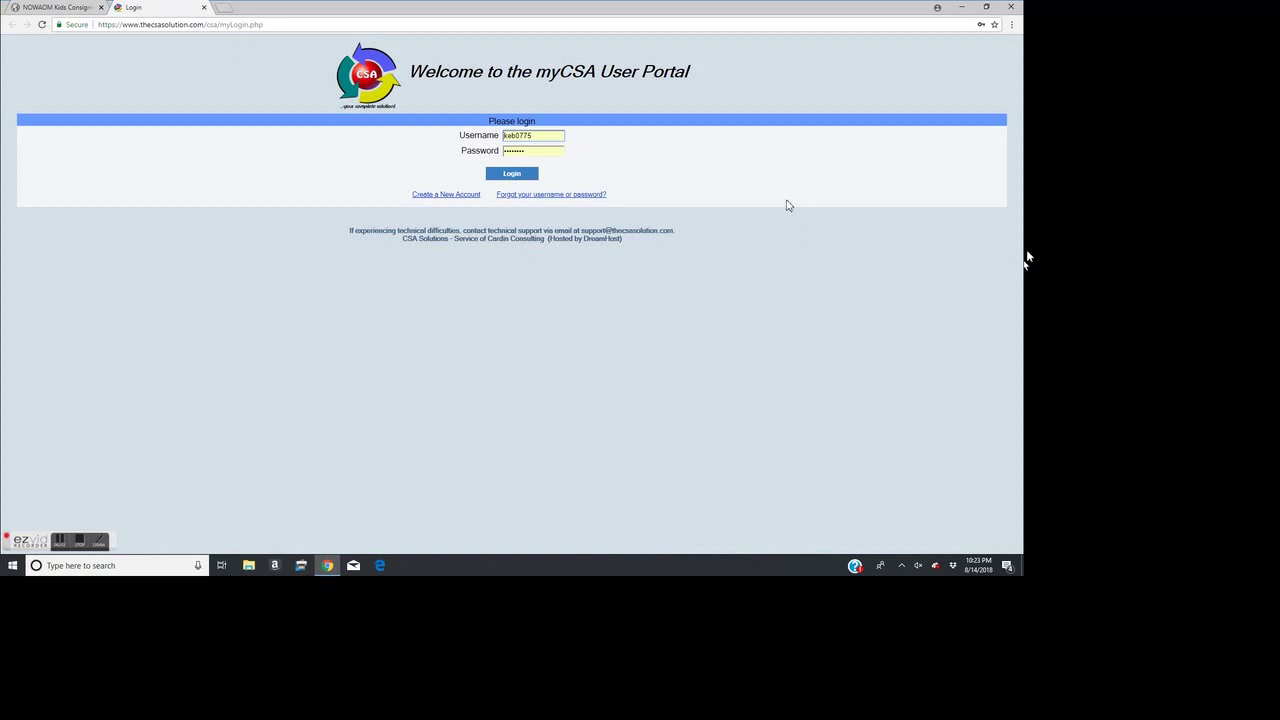
key(Return)
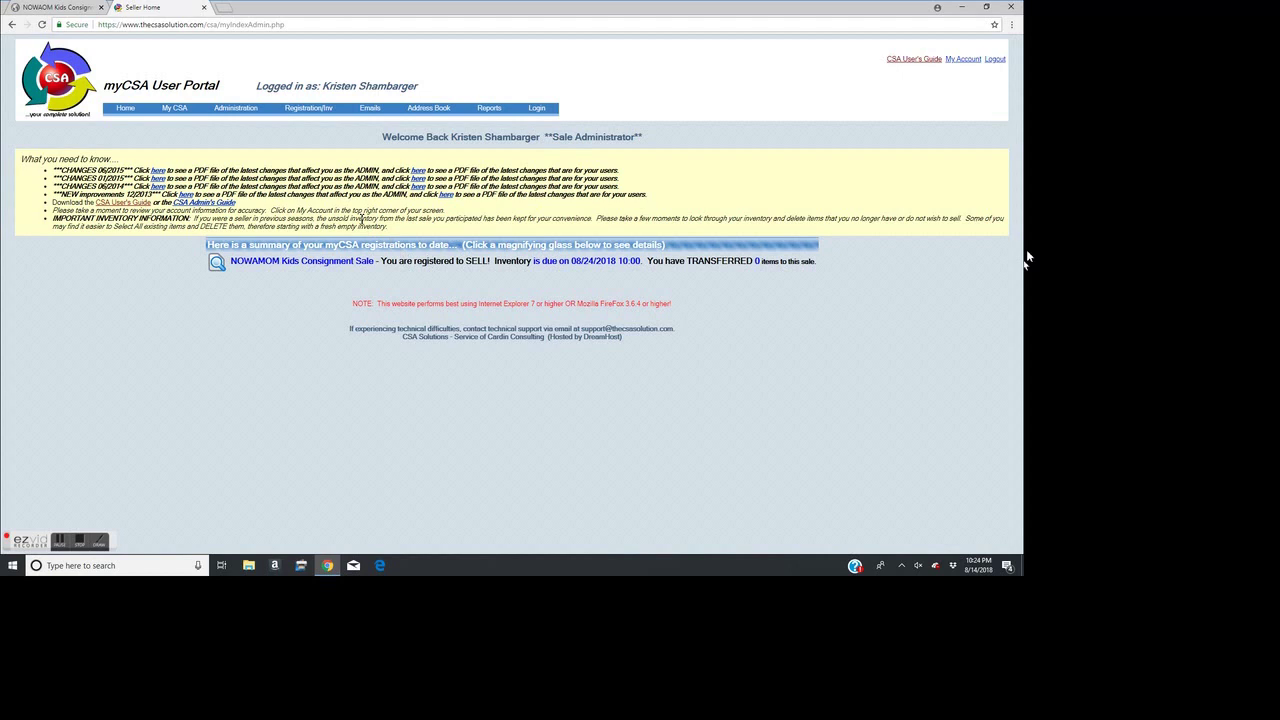
mouse_move(178, 108)
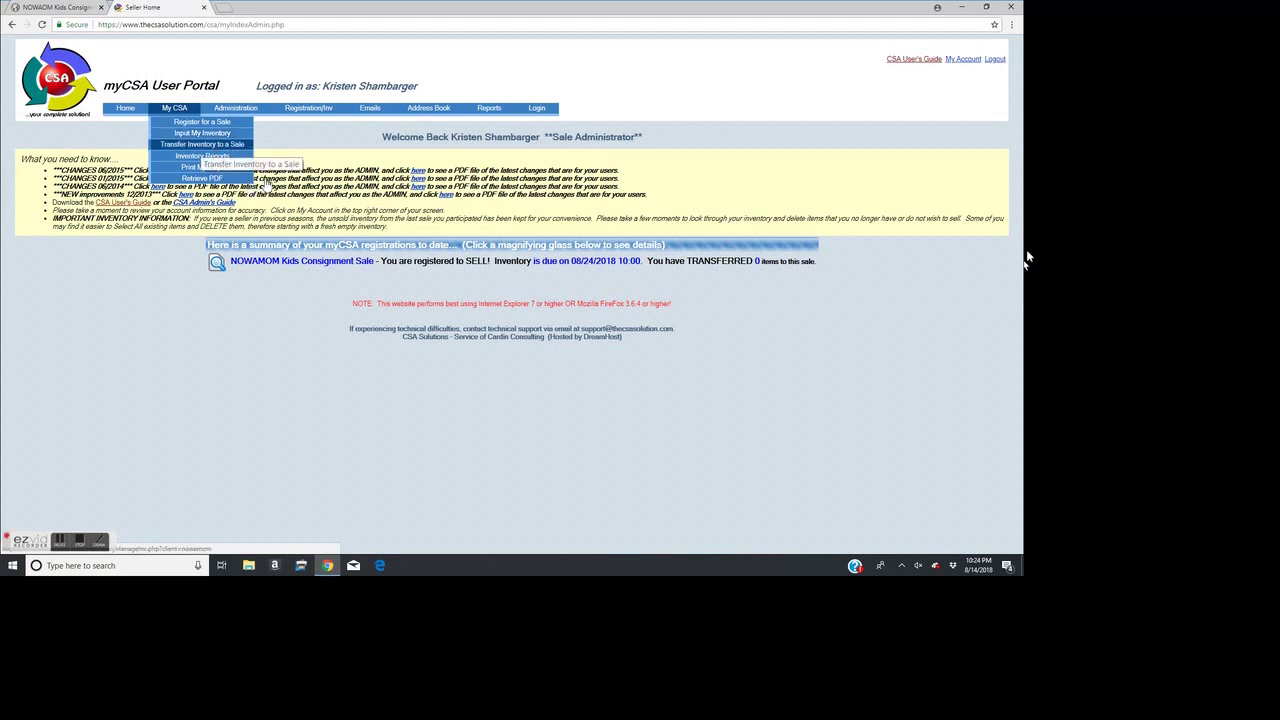
click(262, 184)
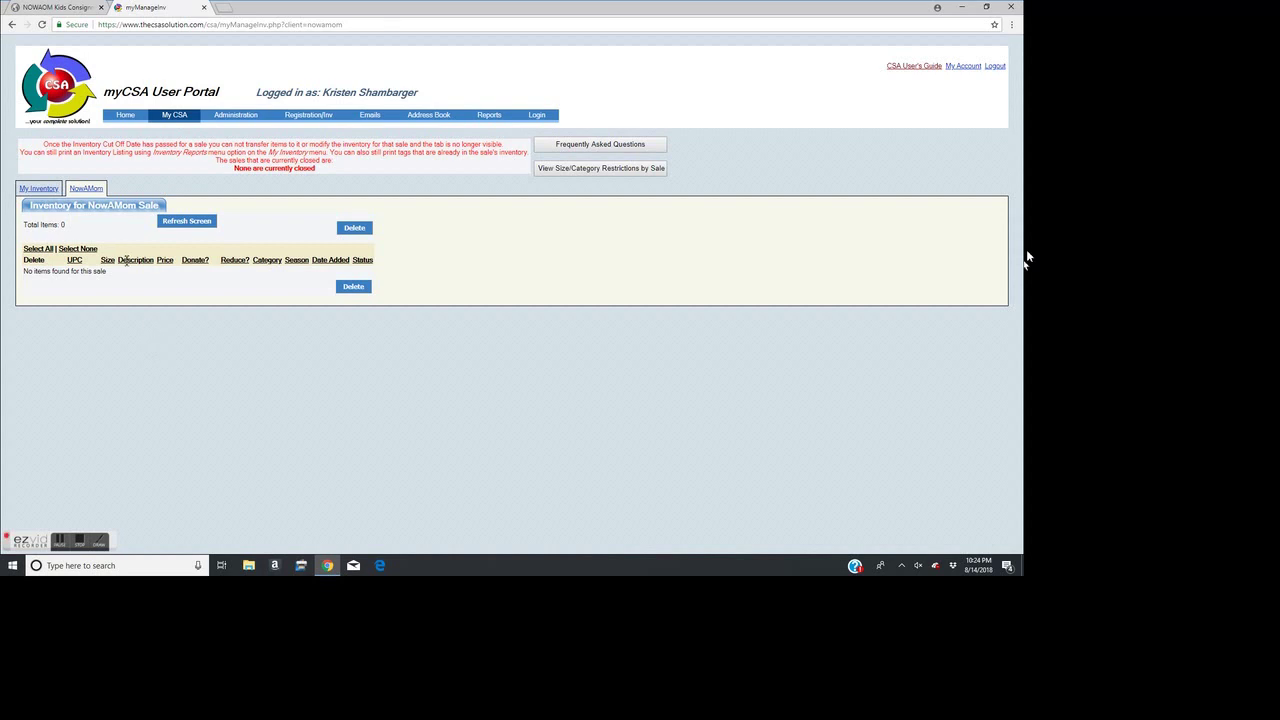
Transfer all items in My Inventory to the Now-A-Mom (1200) sale, accepting replacement of the sale's existing items.
click(38, 188)
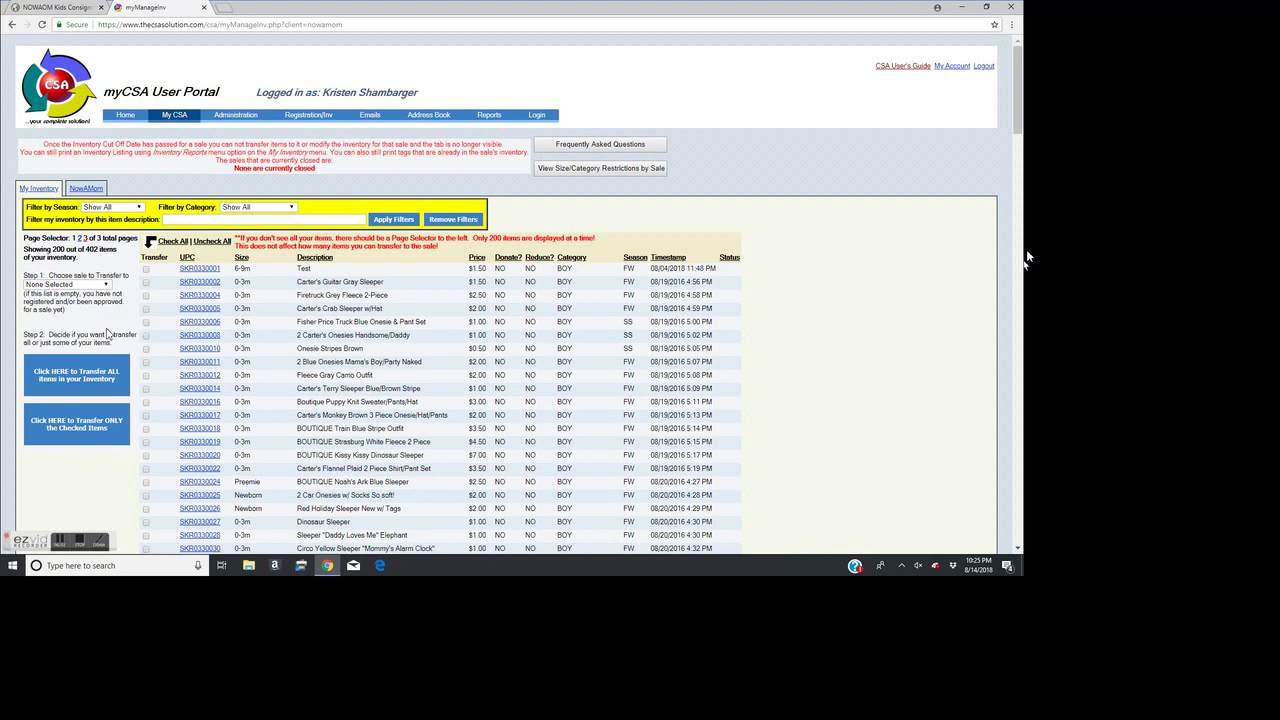
click(99, 285)
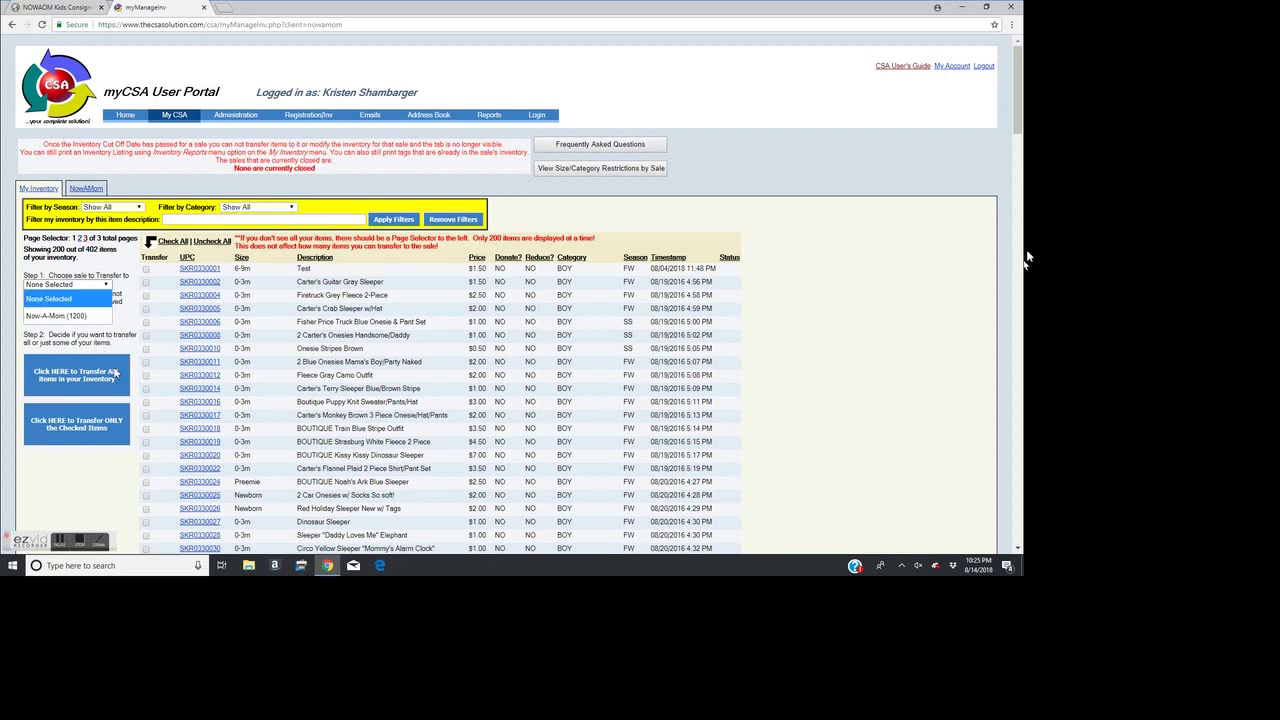
click(55, 315)
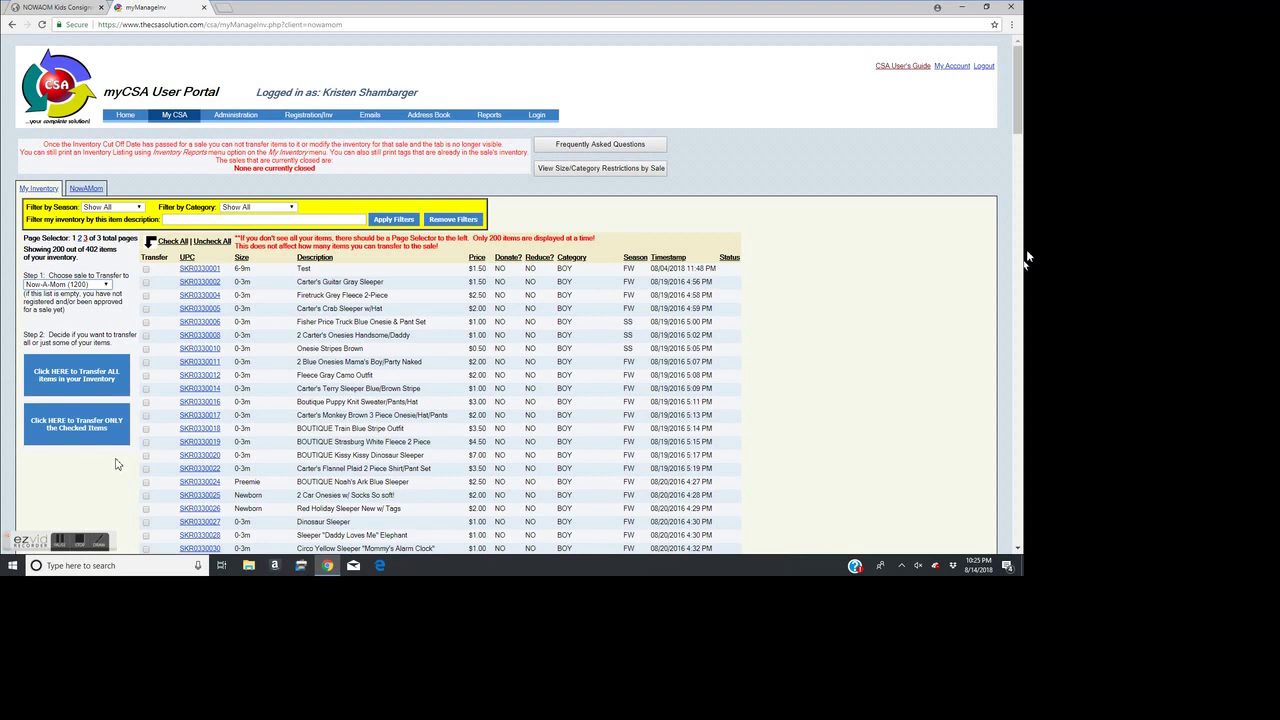
click(78, 376)
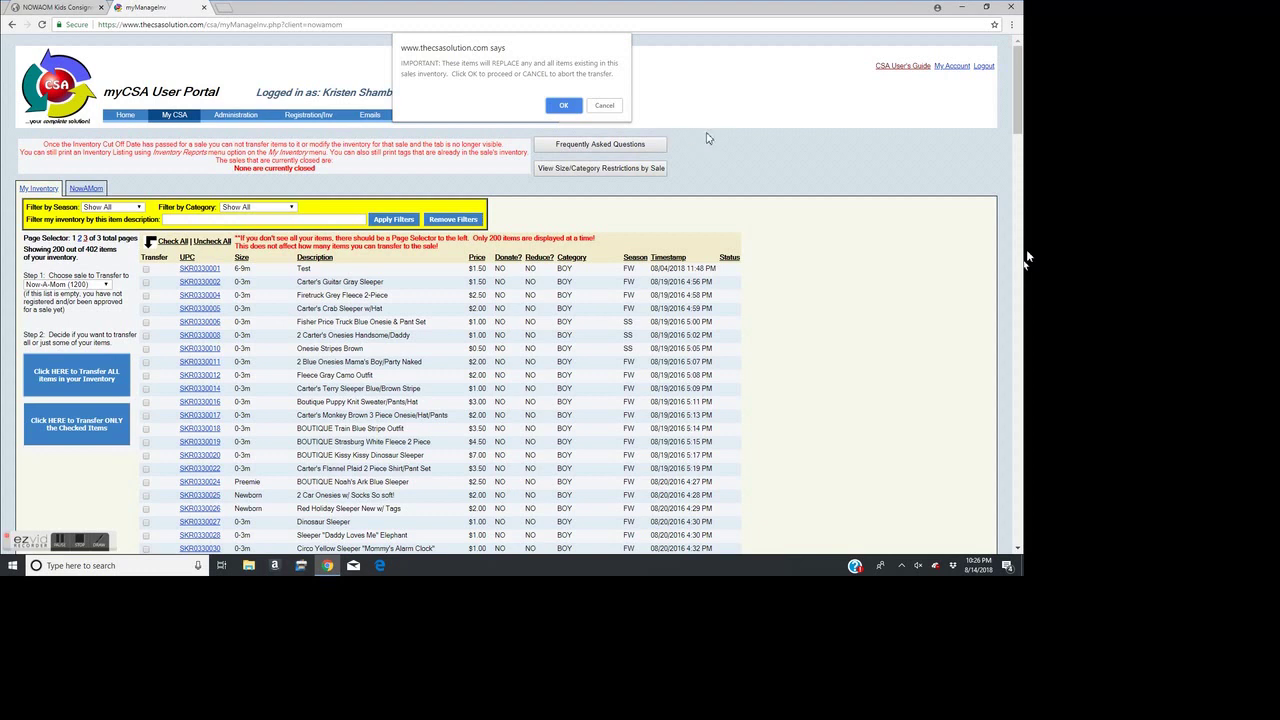
key(Return)
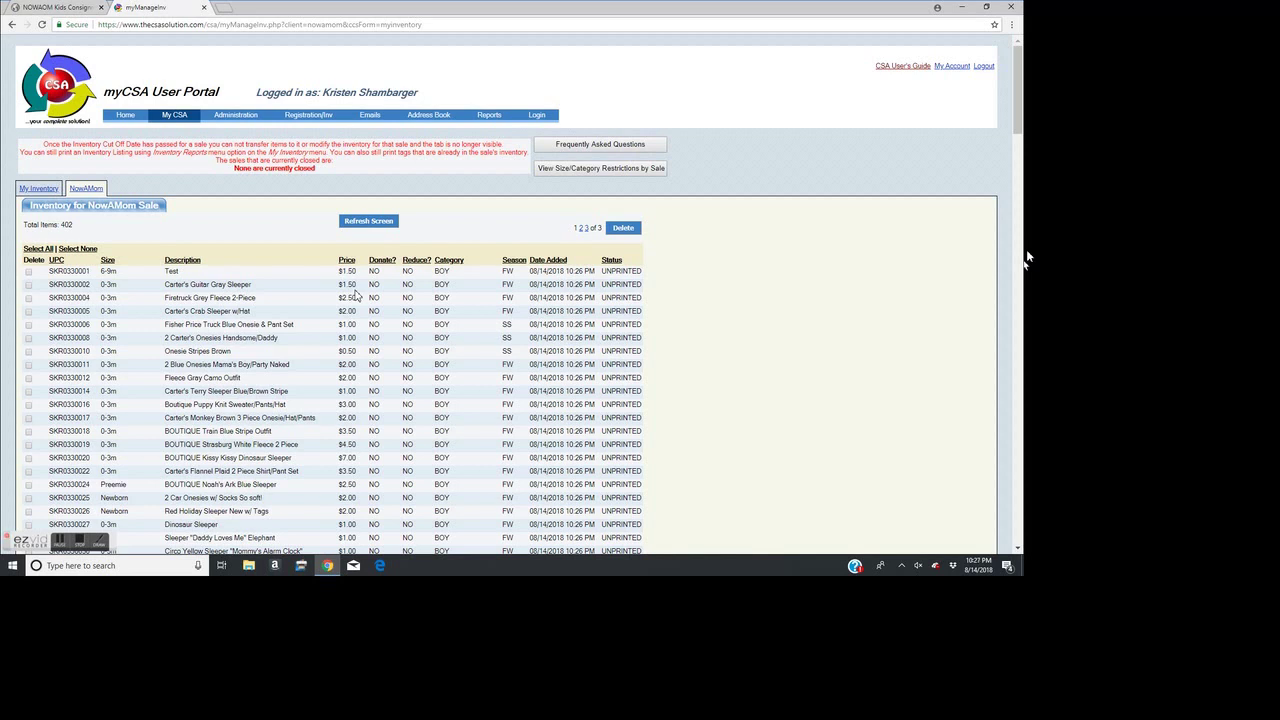
Open the list for choosing which tags to print for the NOWAMOM Kids Consignment Sale.
mouse_move(176, 115)
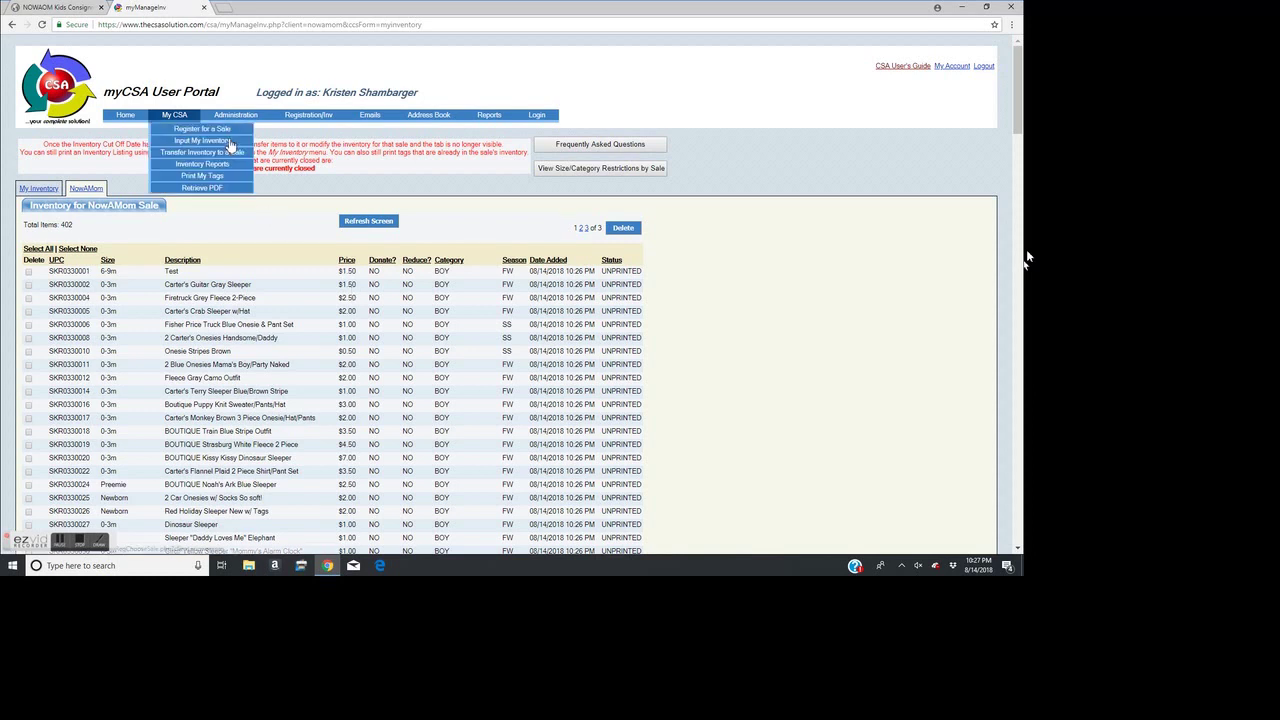
click(255, 228)
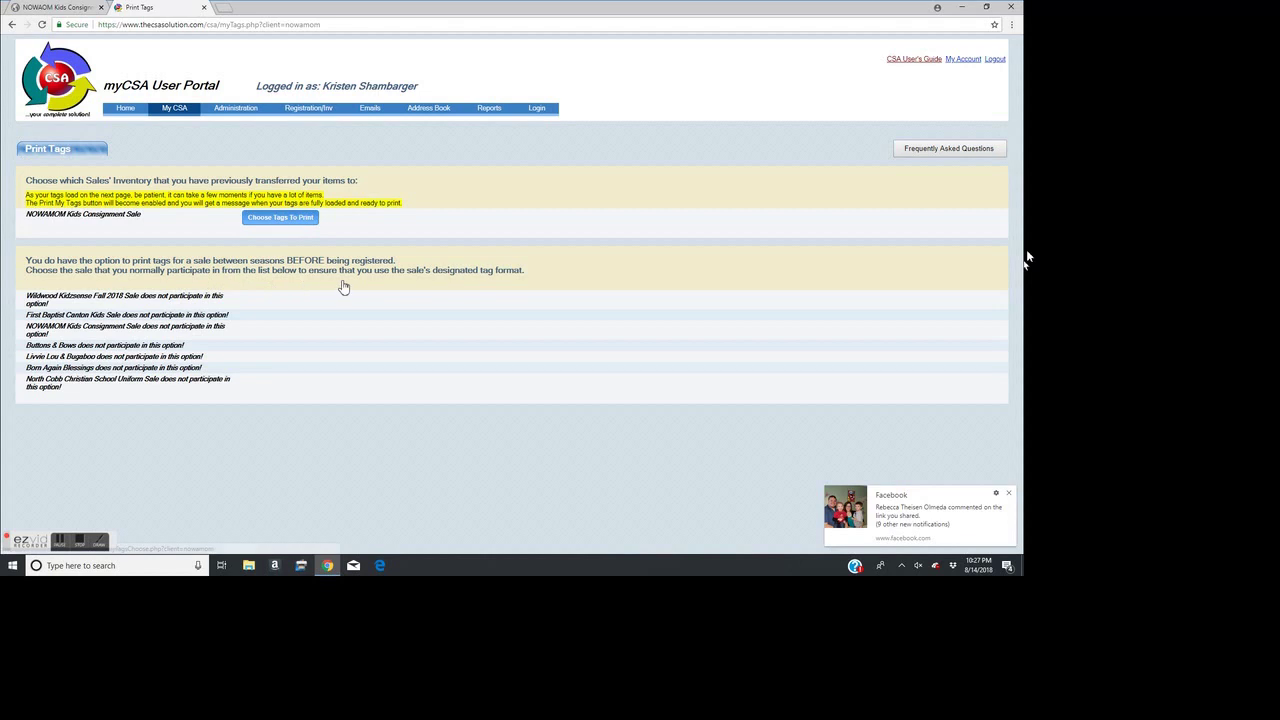
click(280, 217)
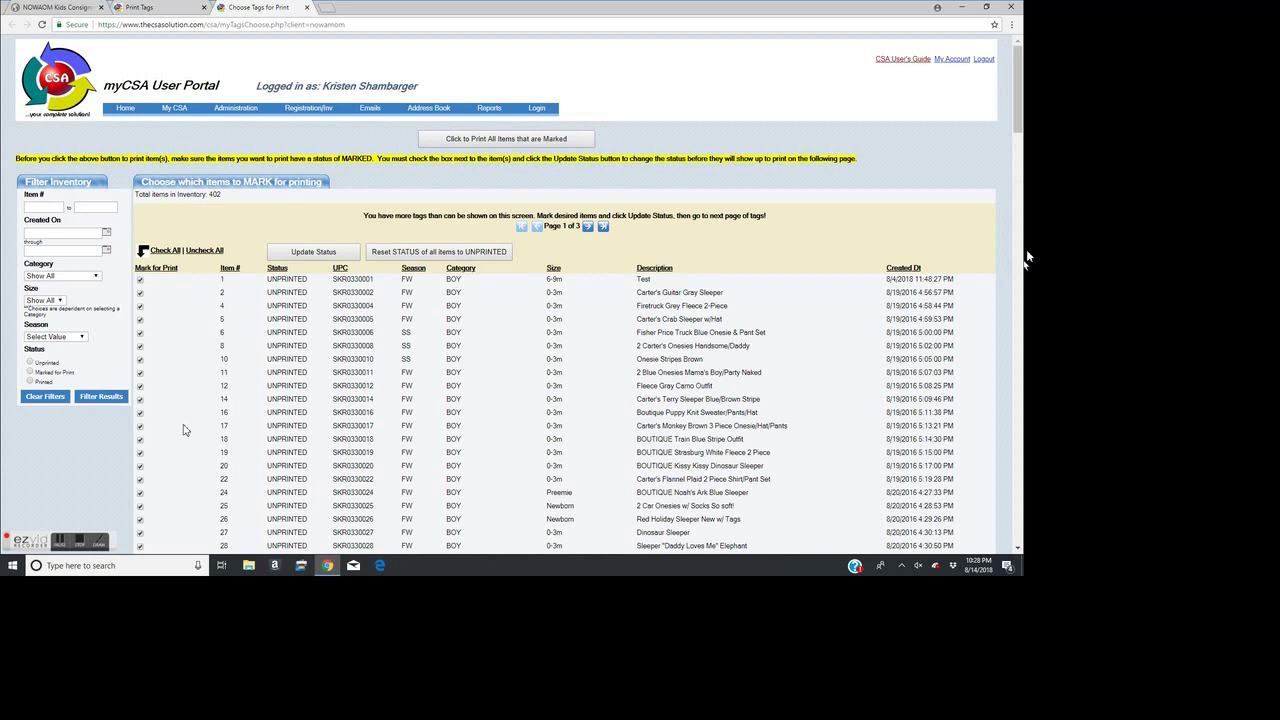
Mark all items on all three inventory pages for printing, updating the status on each page.
click(326, 253)
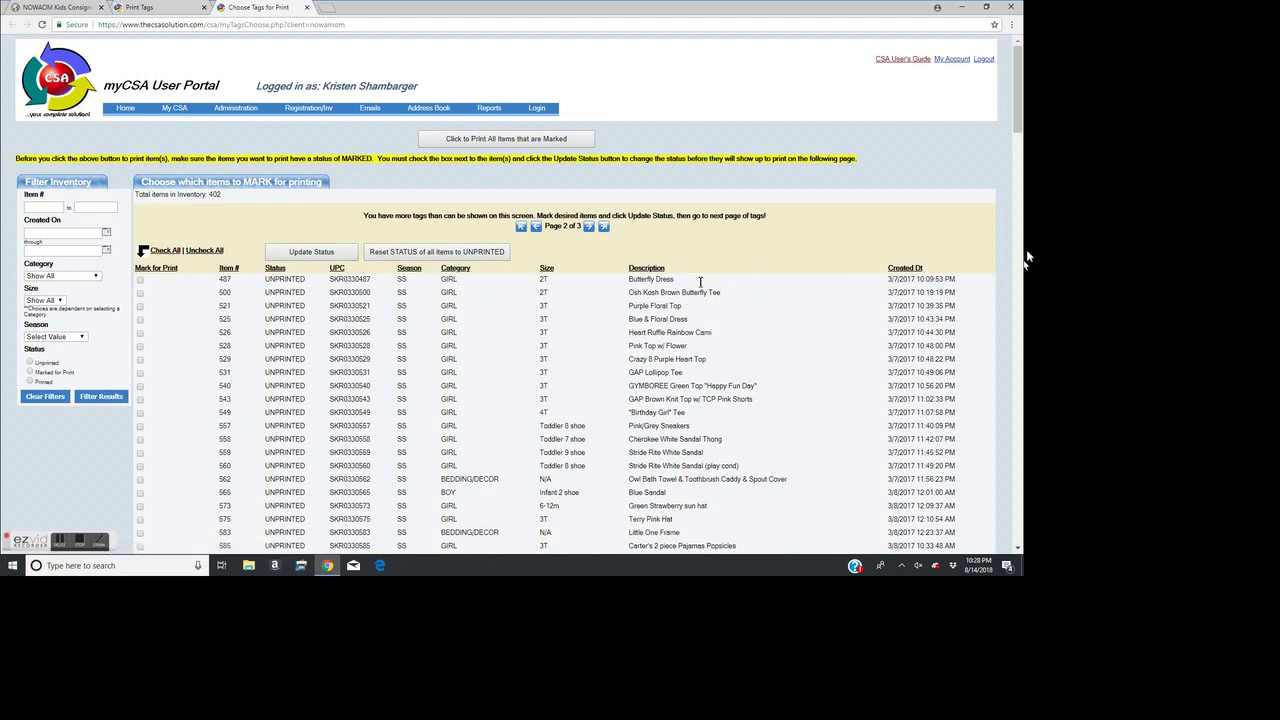
click(165, 250)
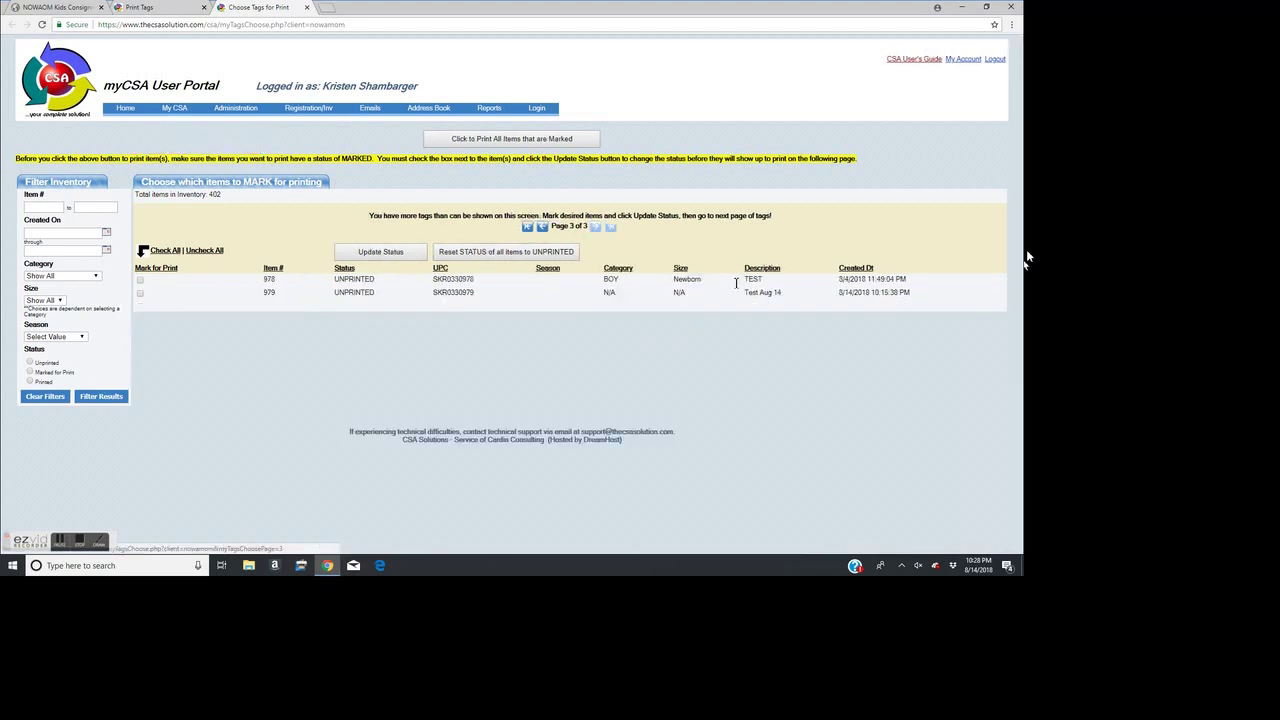
click(165, 250)
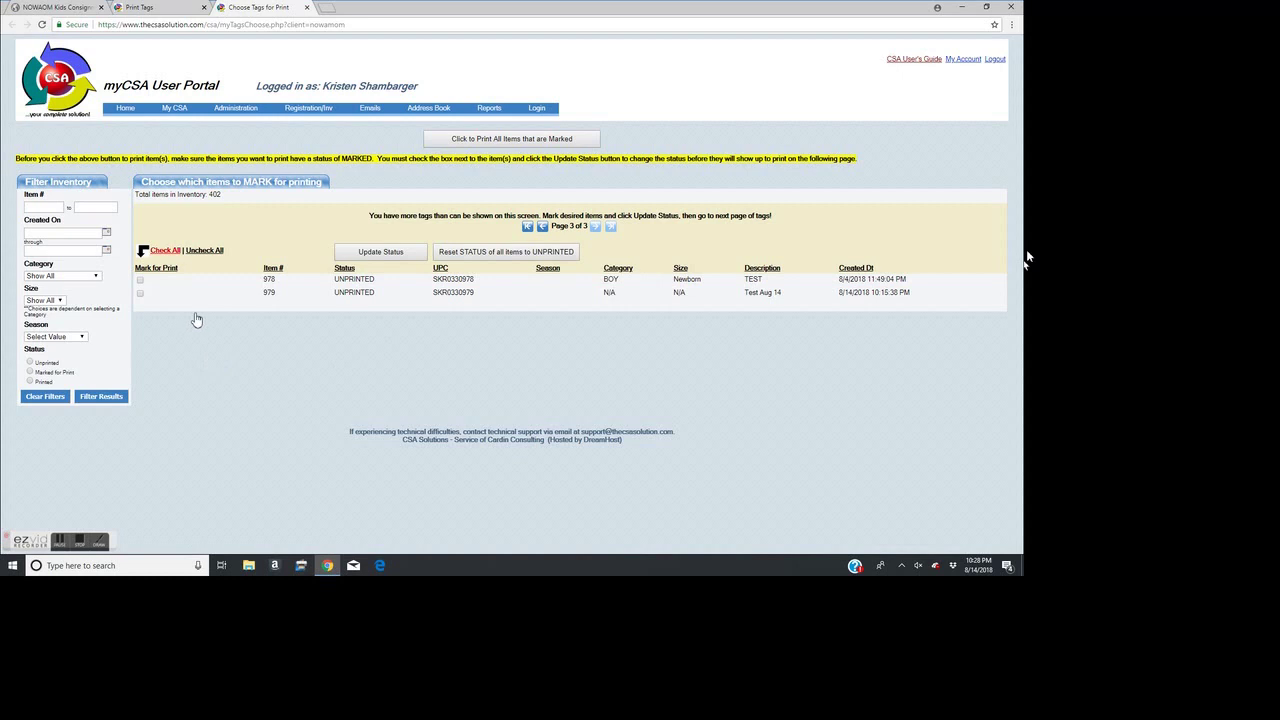
click(385, 252)
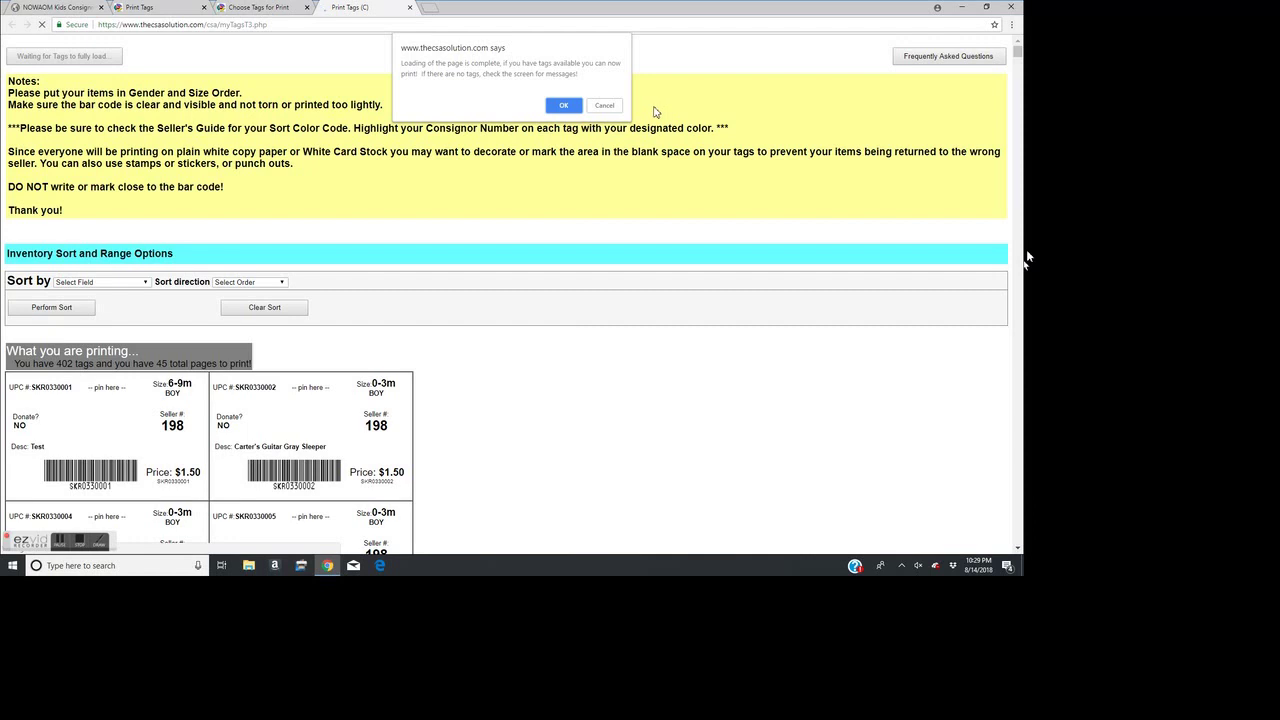
Load the print page for all marked items and look through the generated tags.
key(Return)
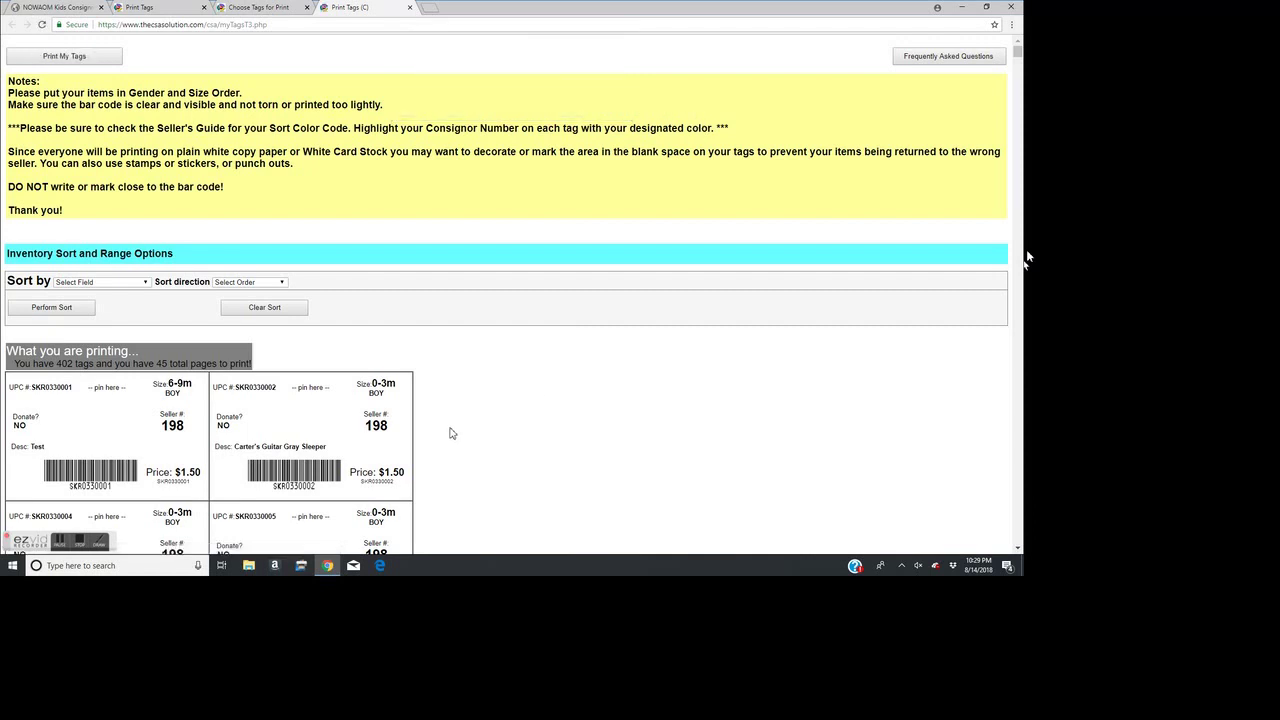
scroll(603, 500, down, 10)
scroll(603, 500, up, 10)
Open the print preview for the loaded tags and view the available print destinations without changing the printer.
click(106, 62)
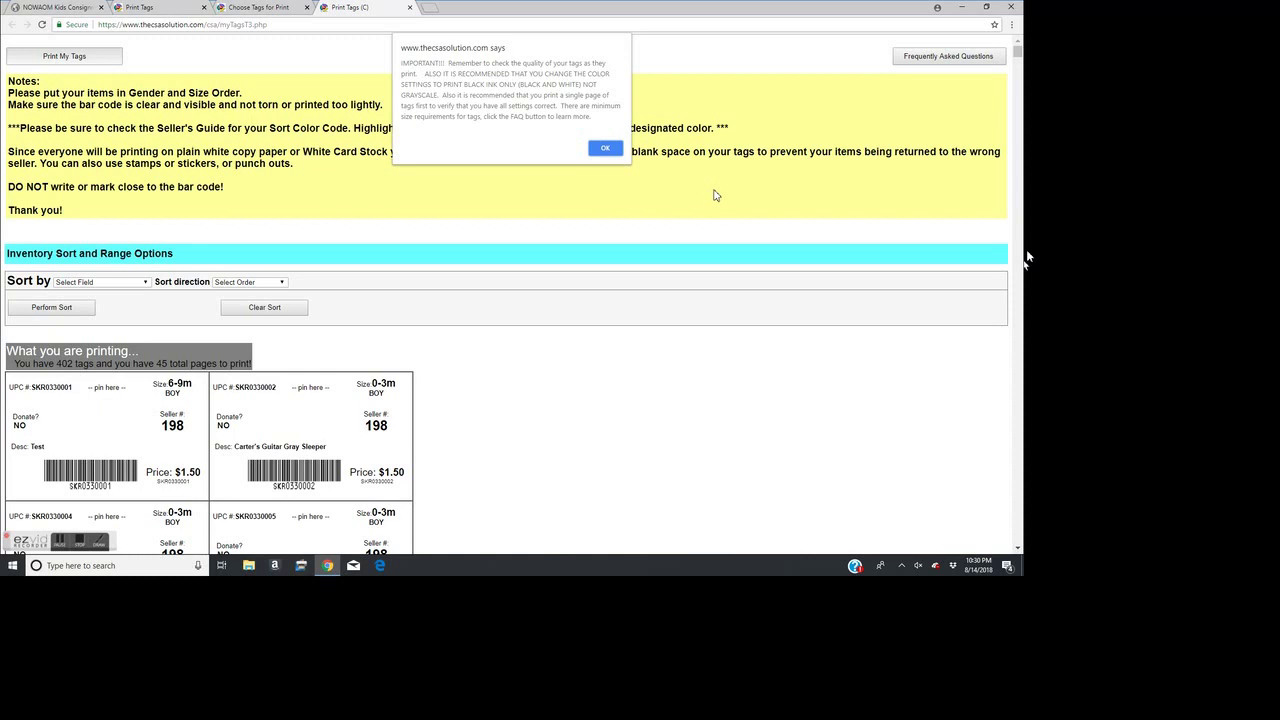
key(Return)
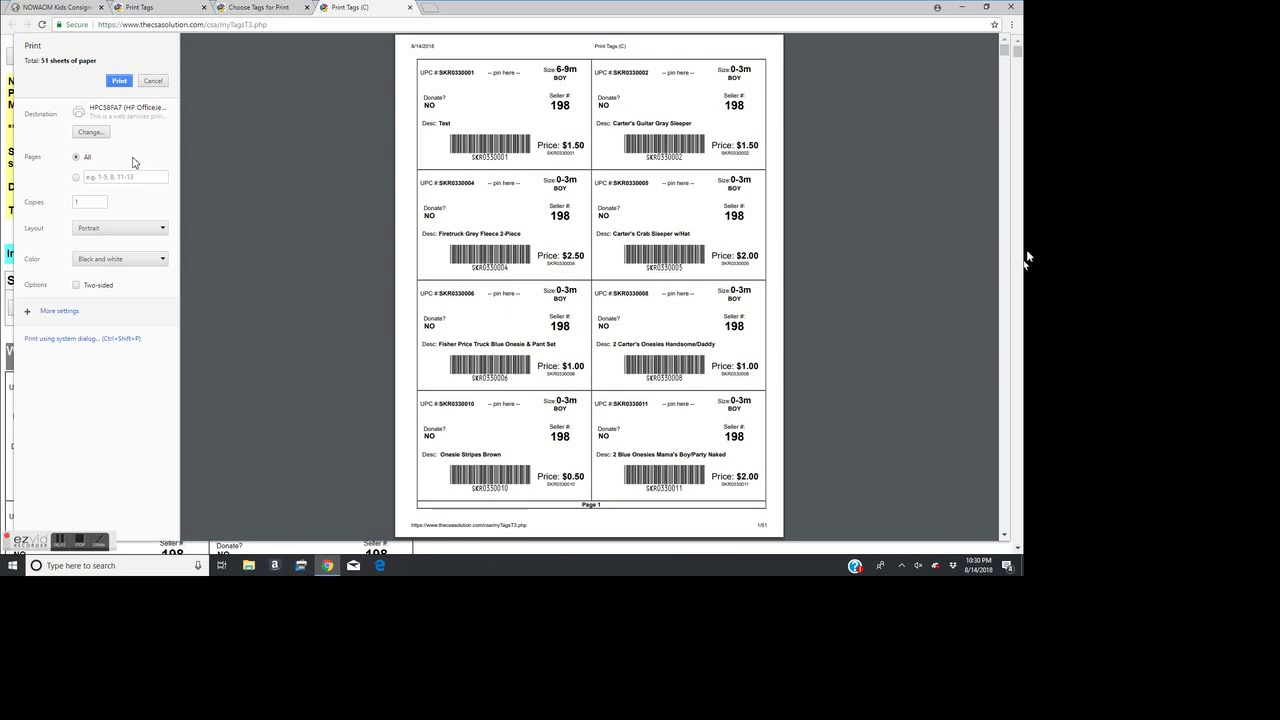
click(97, 134)
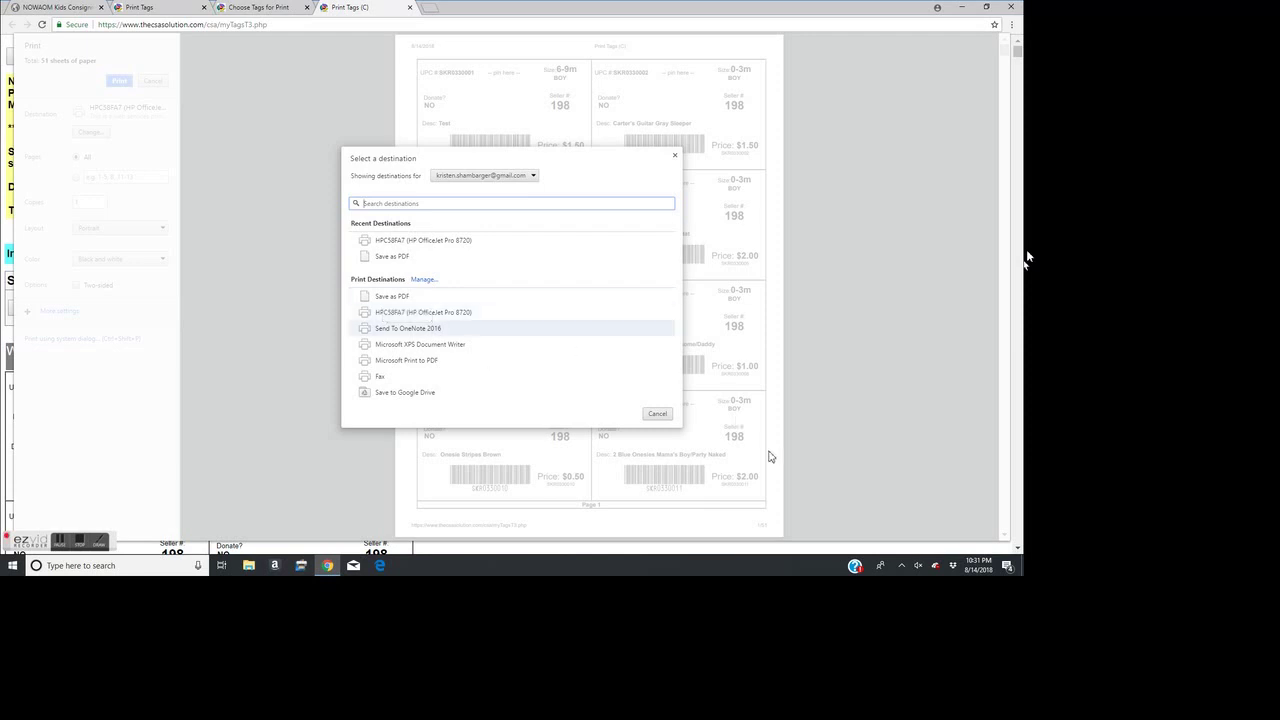
click(849, 197)
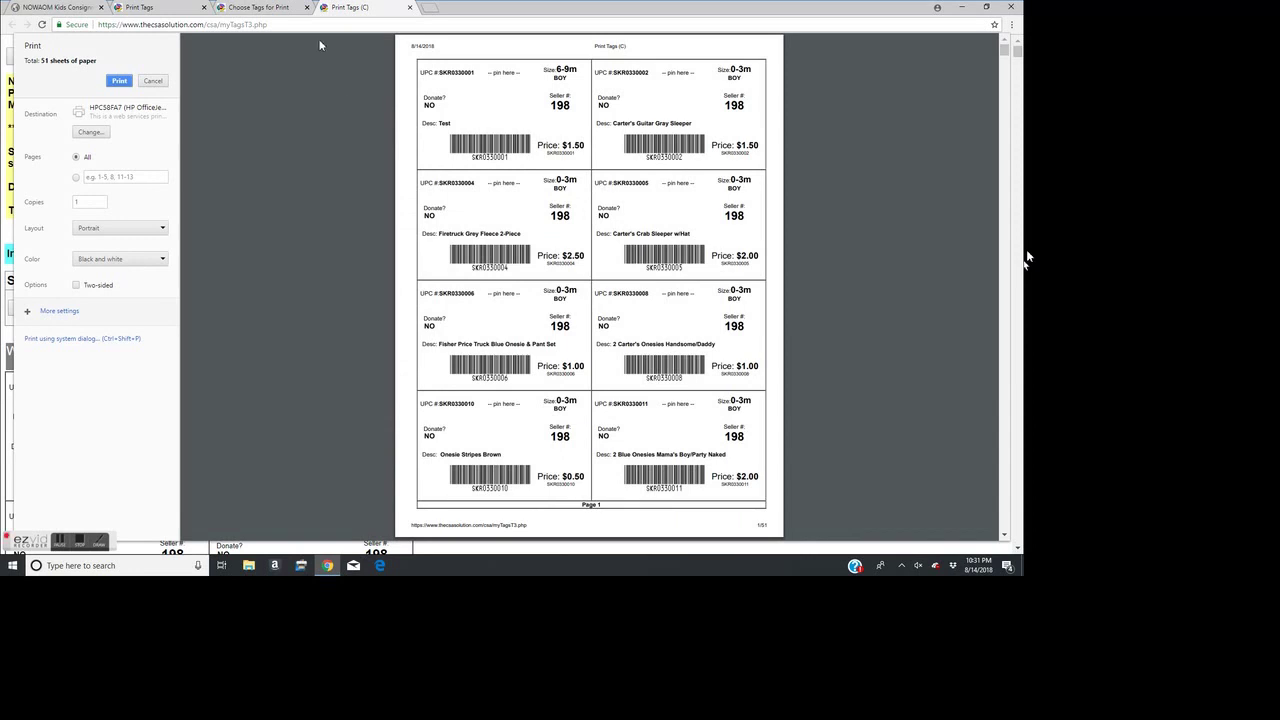
Close the tag print page without printing and reset the status of all items to UNPRINTED.
click(410, 7)
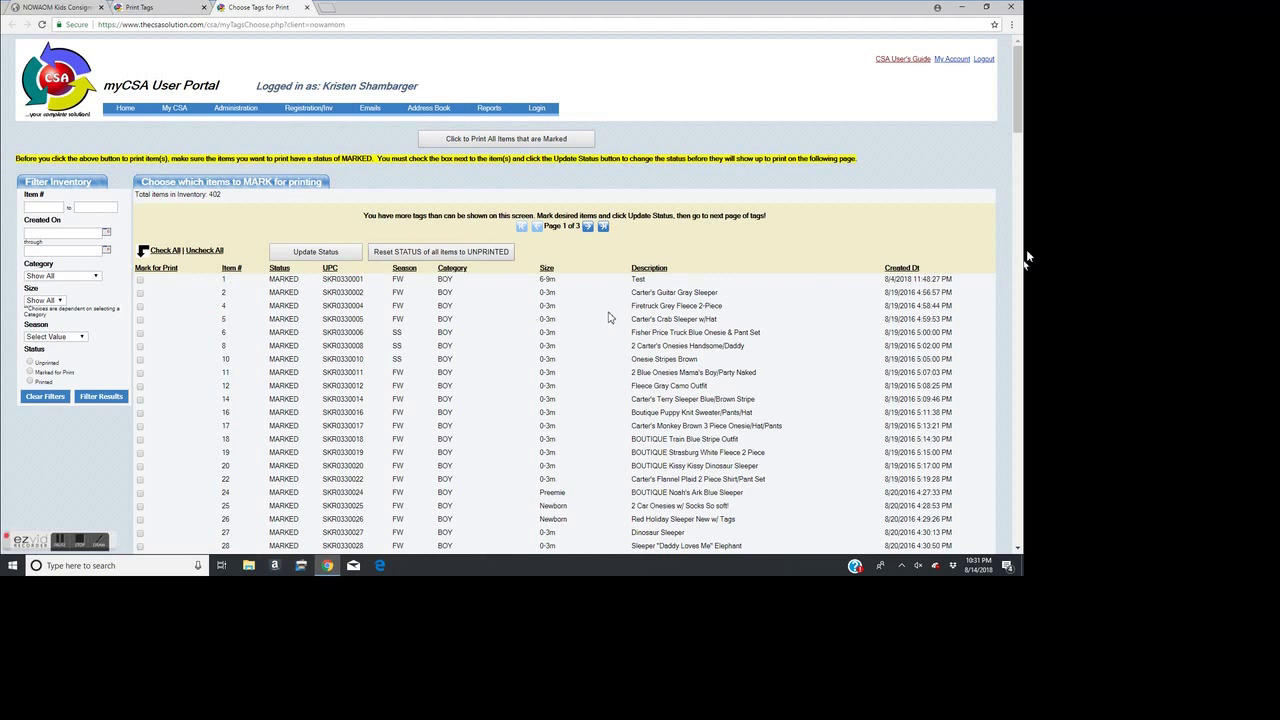
click(446, 251)
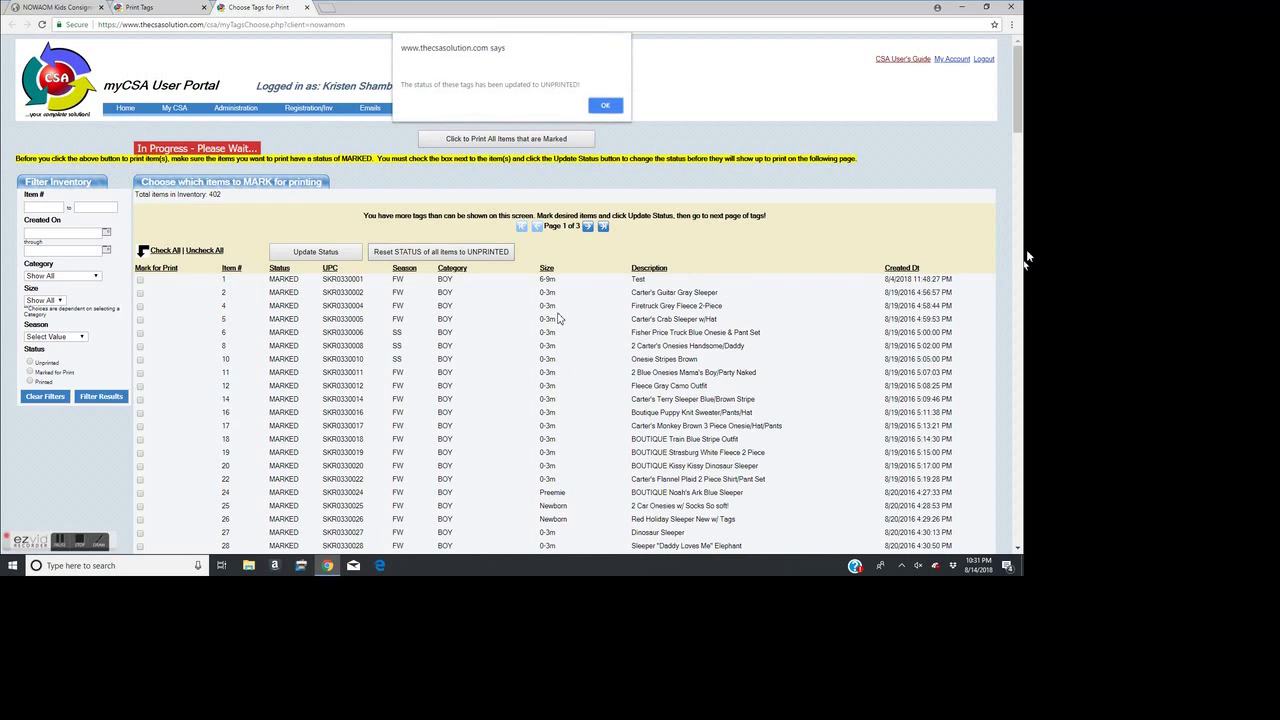
click(605, 105)
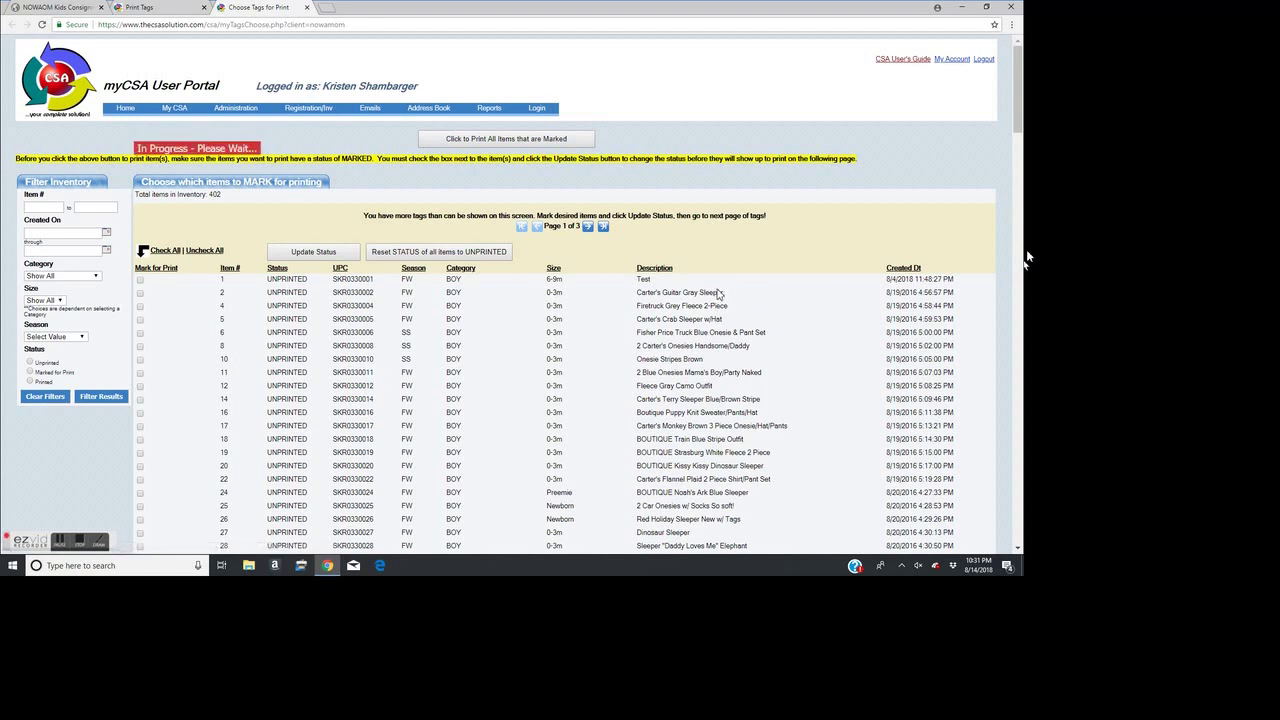
Mark only items 978 and 979 on page 3 for printing and load their tags on the print page.
click(588, 227)
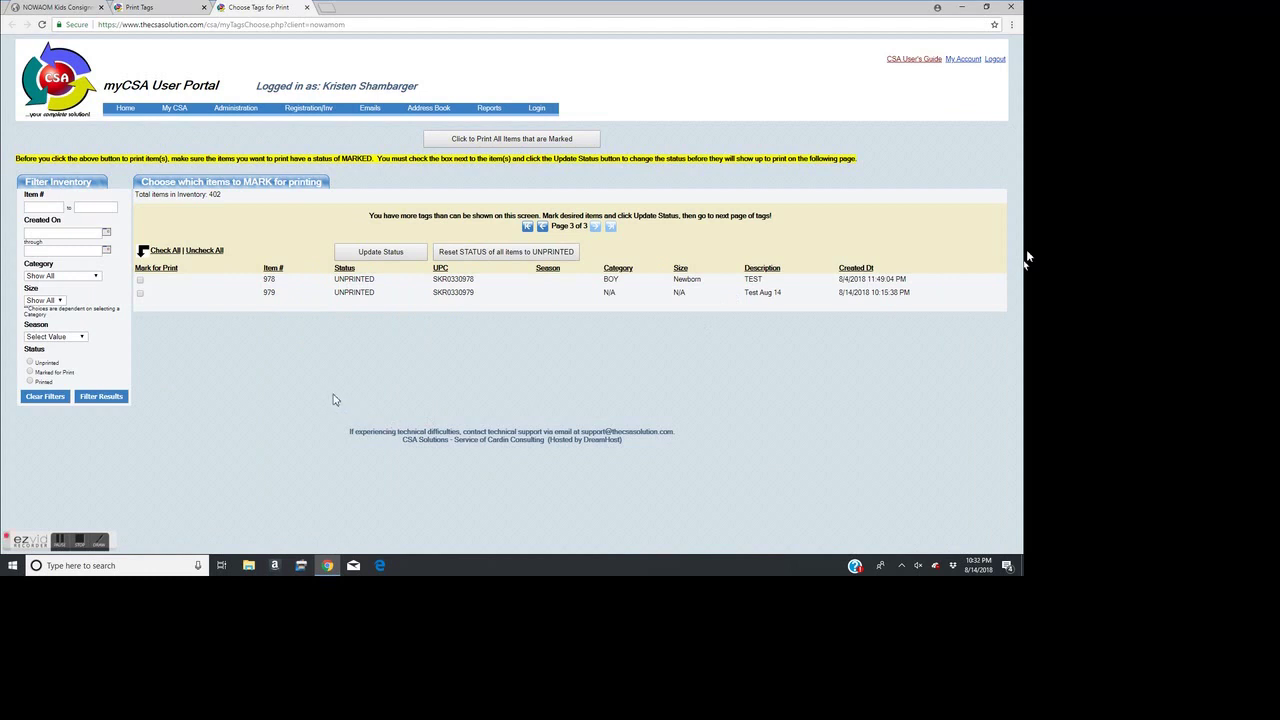
click(140, 279)
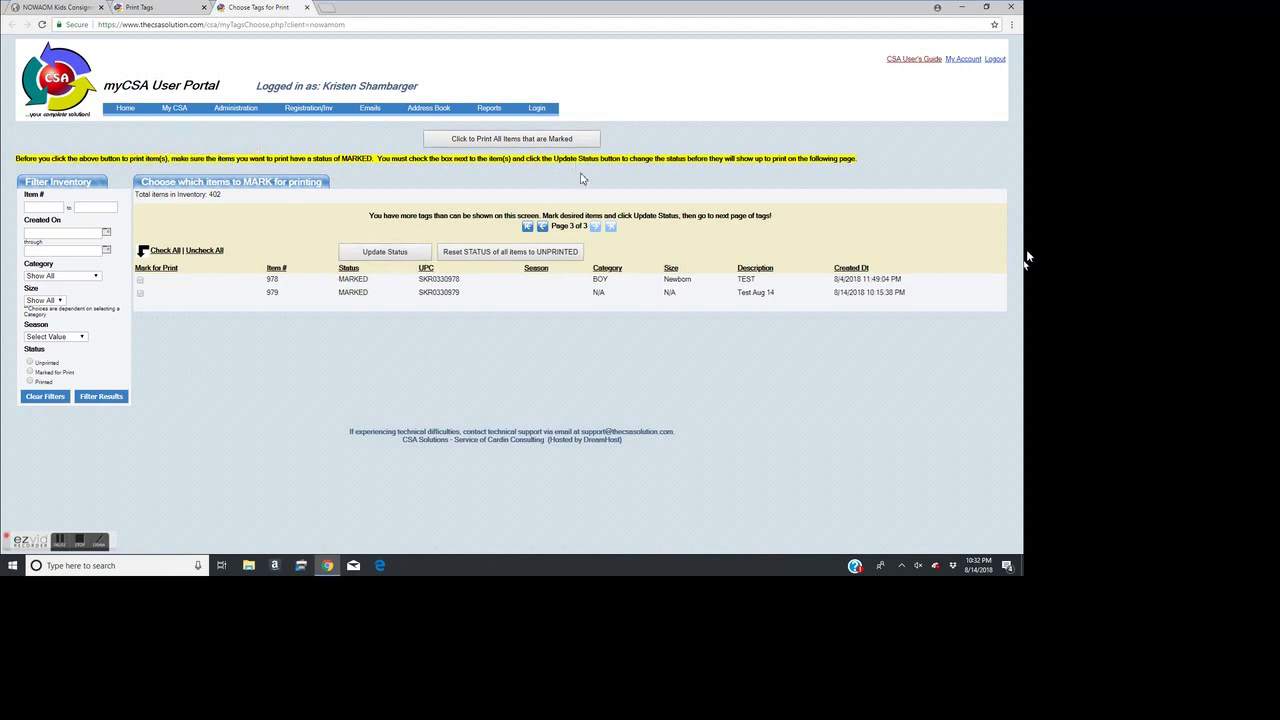
click(583, 140)
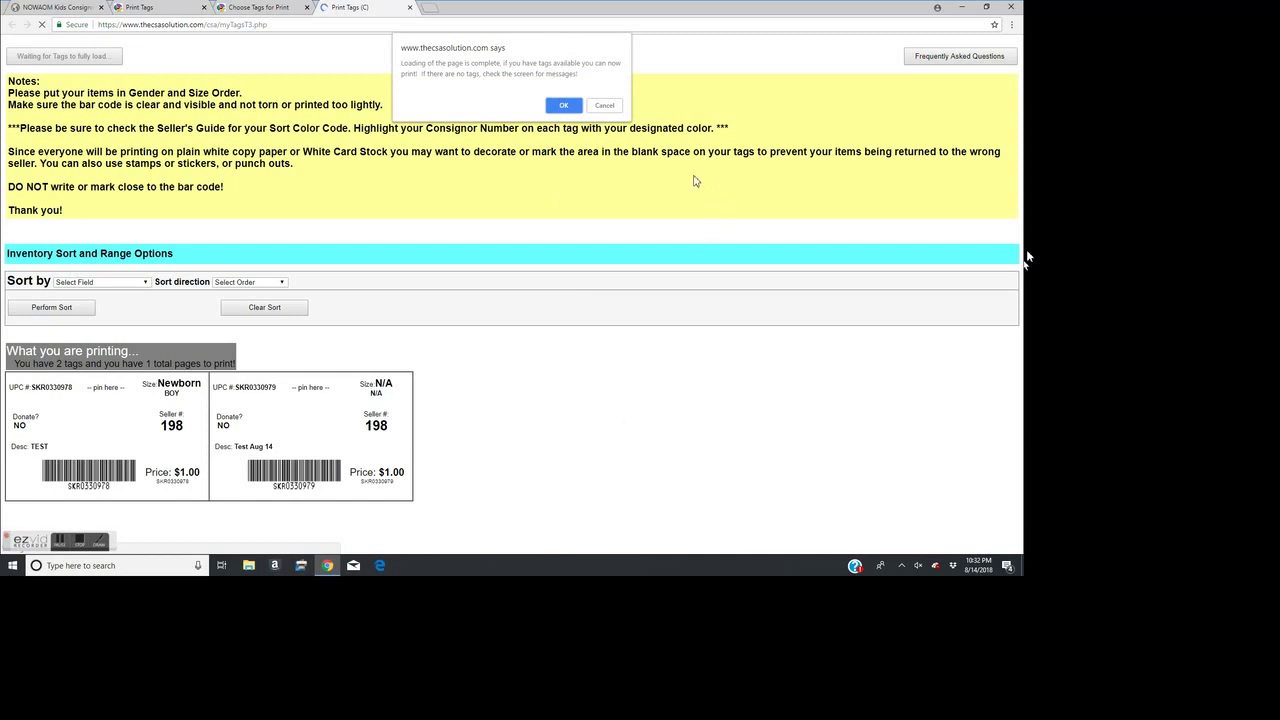
click(563, 105)
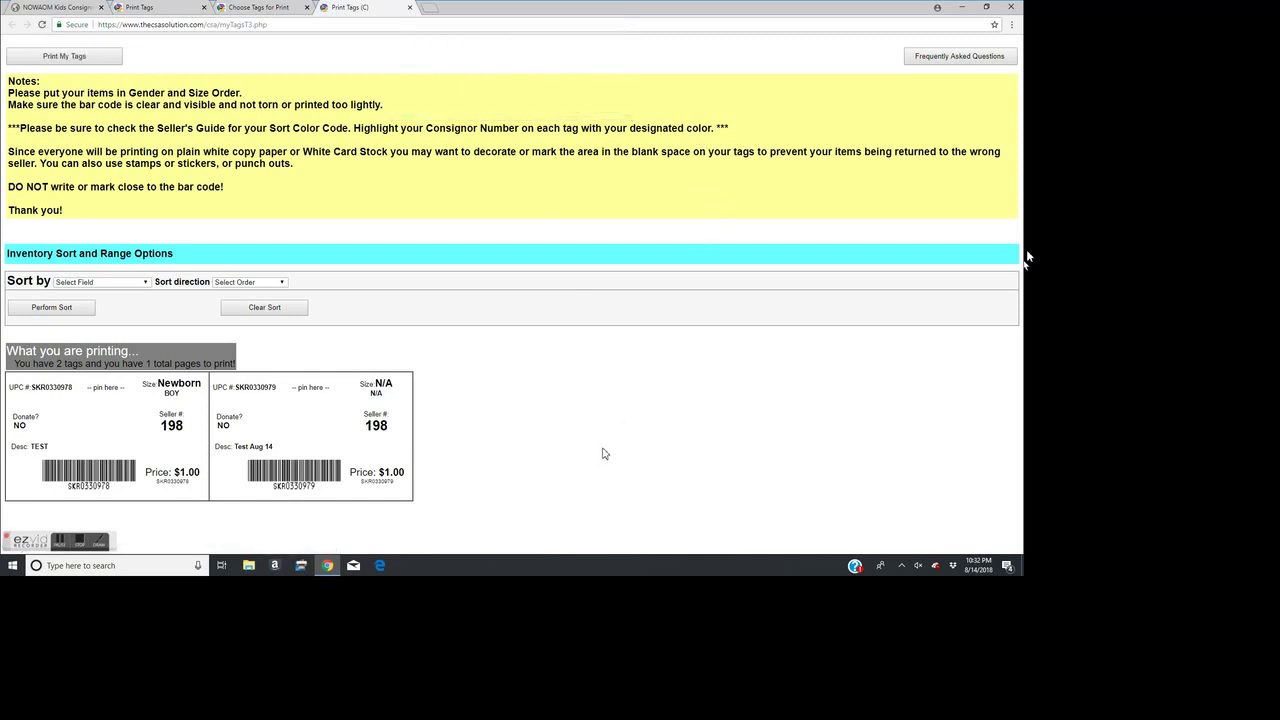